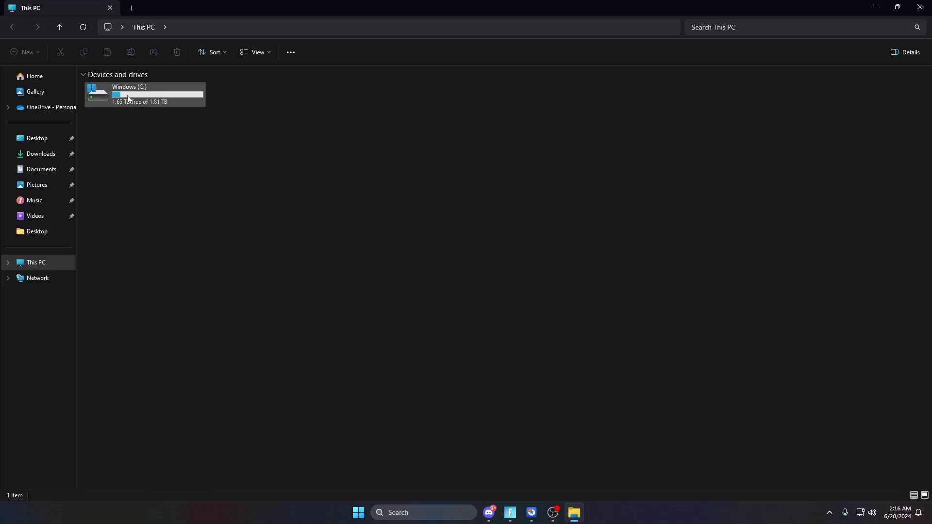
Step: Minimize the EaseUS Partition Master window and bring up the Windows search panel
{"action": "mouse_move", "coordinate": [130, 94]}
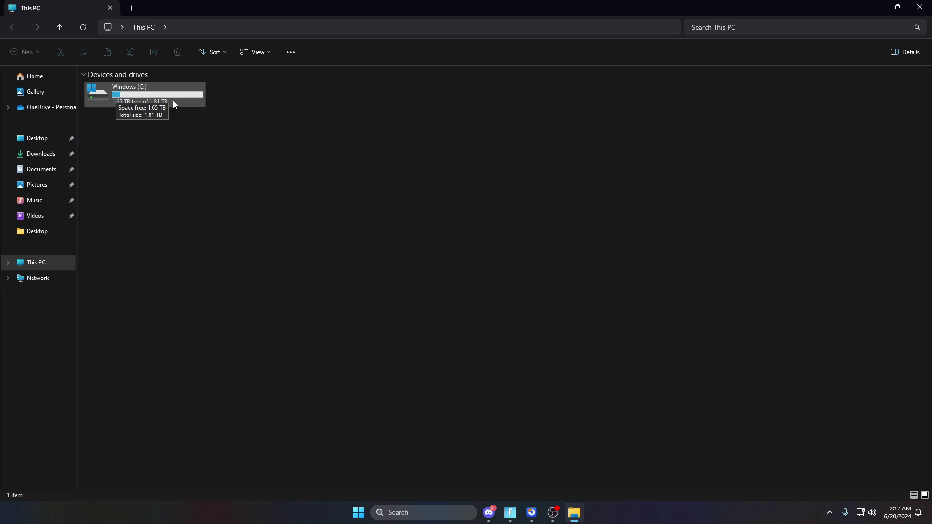
{"action": "left_click", "coordinate": [531, 512]}
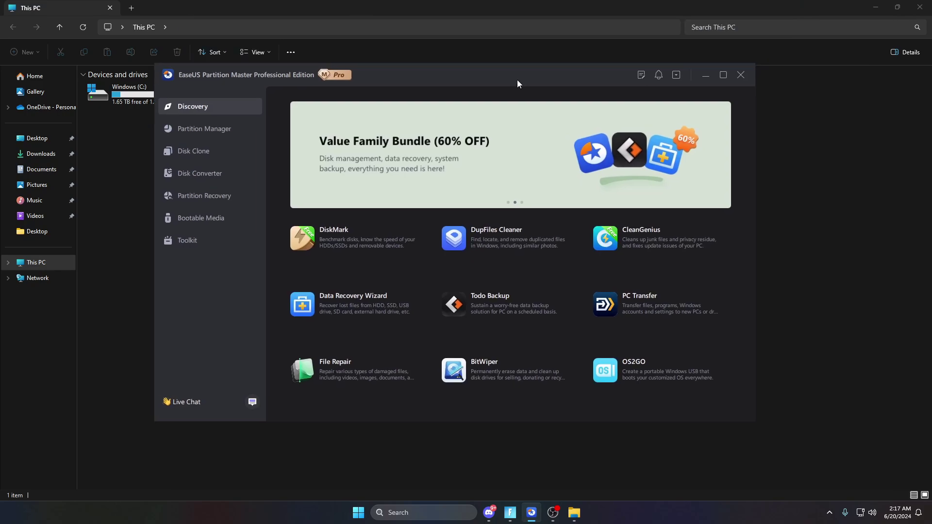
{"action": "left_click", "coordinate": [698, 76]}
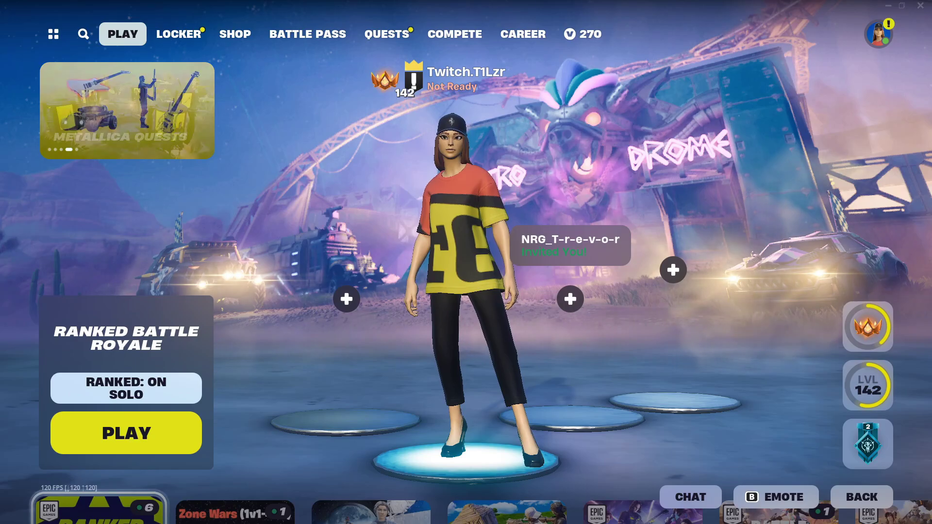
{"action": "key", "text": "super+s"}
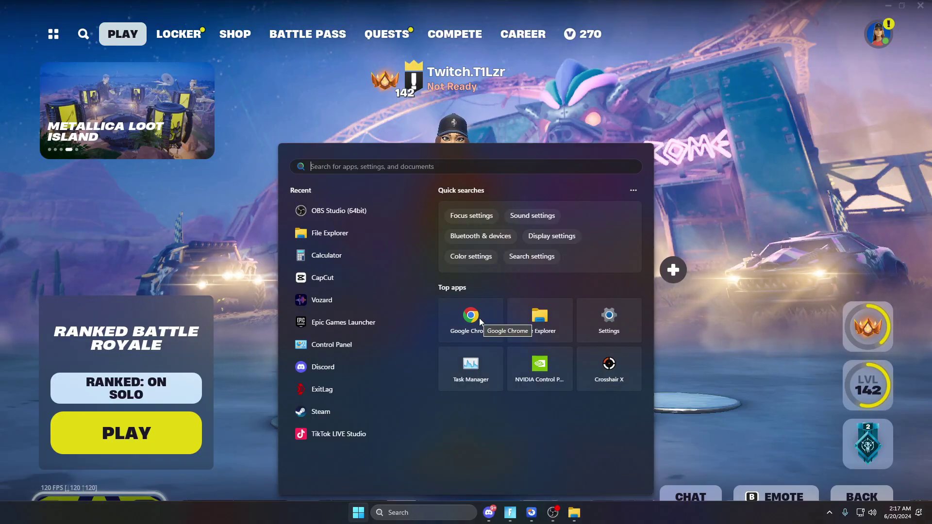
Step: Launch Google Chrome to view the EaseUS Partition Master Free page, then minimize the browser
{"action": "left_click", "coordinate": [476, 335]}
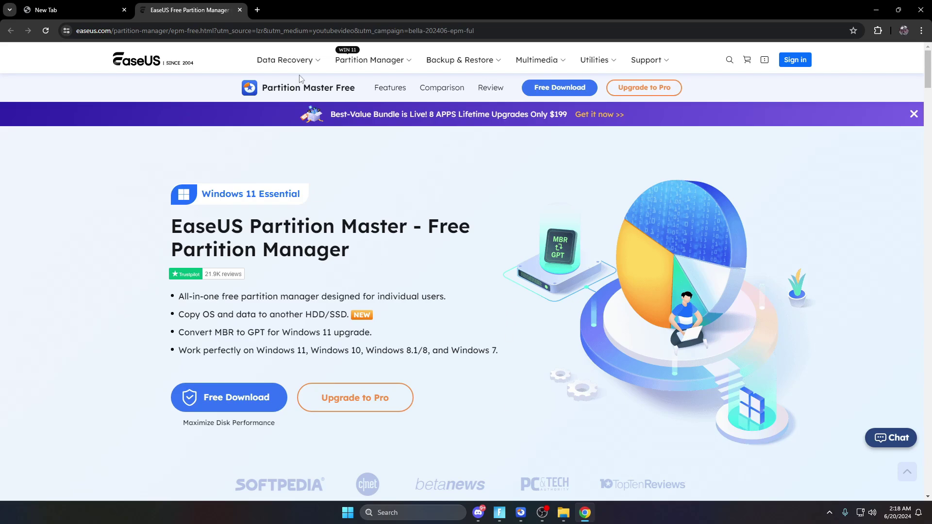
{"action": "double_click", "coordinate": [350, 10]}
{"action": "left_click", "coordinate": [503, 103]}
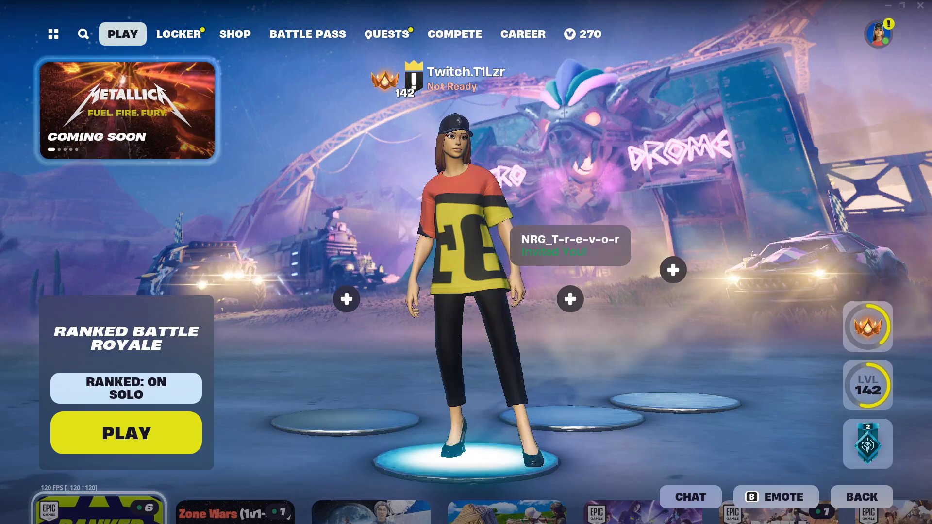
Step: Return to EaseUS Partition Master and launch CleanGenius from the Discovery page
{"action": "key", "text": "alt+Tab"}
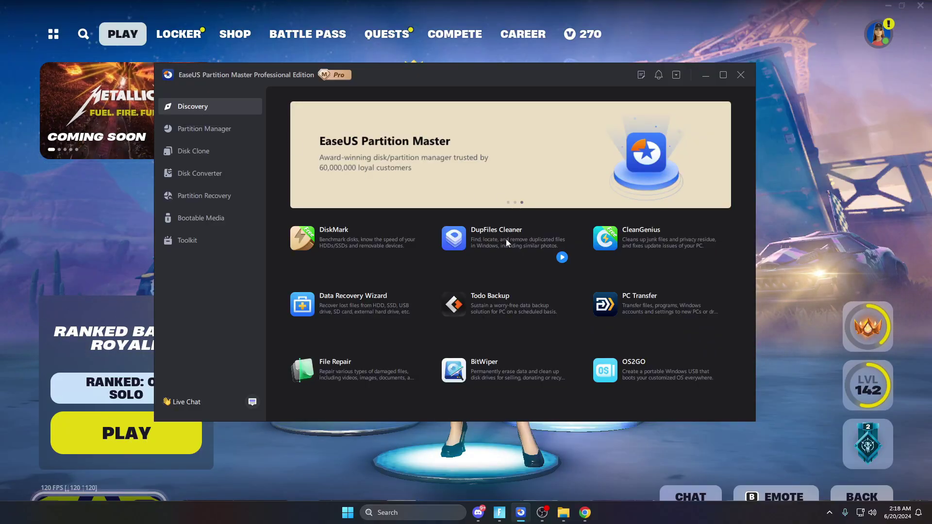
{"action": "mouse_move", "coordinate": [630, 248]}
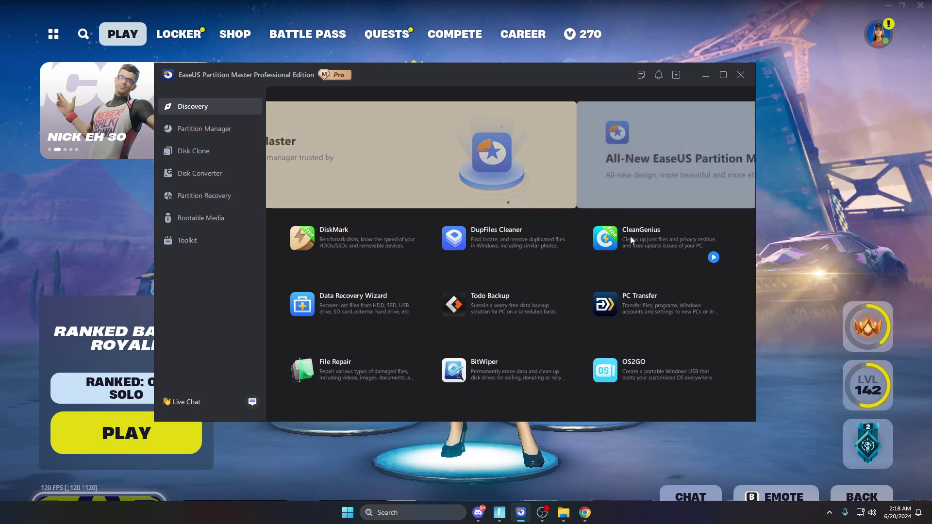
{"action": "mouse_move", "coordinate": [508, 245]}
{"action": "left_click", "coordinate": [667, 242]}
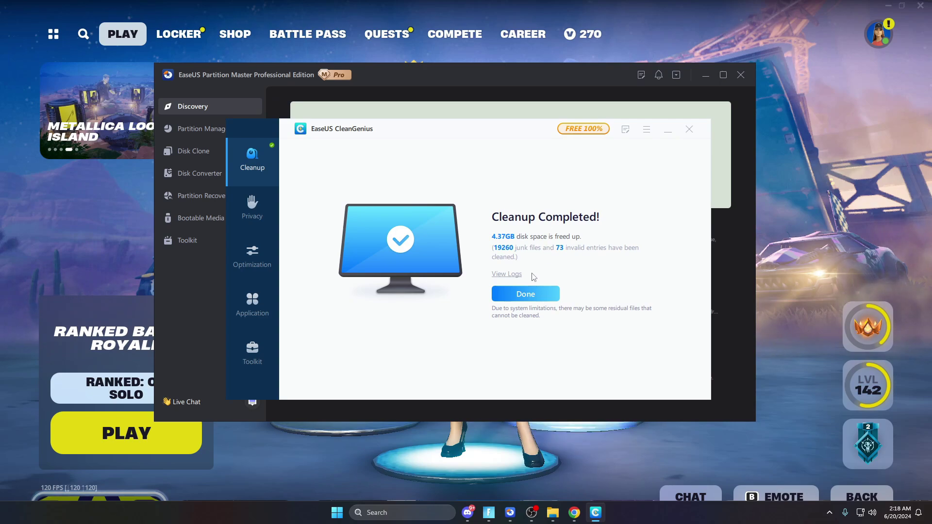
Step: Dismiss the earlier 4.37GB cleanup result and view the Auto clean settings without changes
{"action": "left_click", "coordinate": [525, 293]}
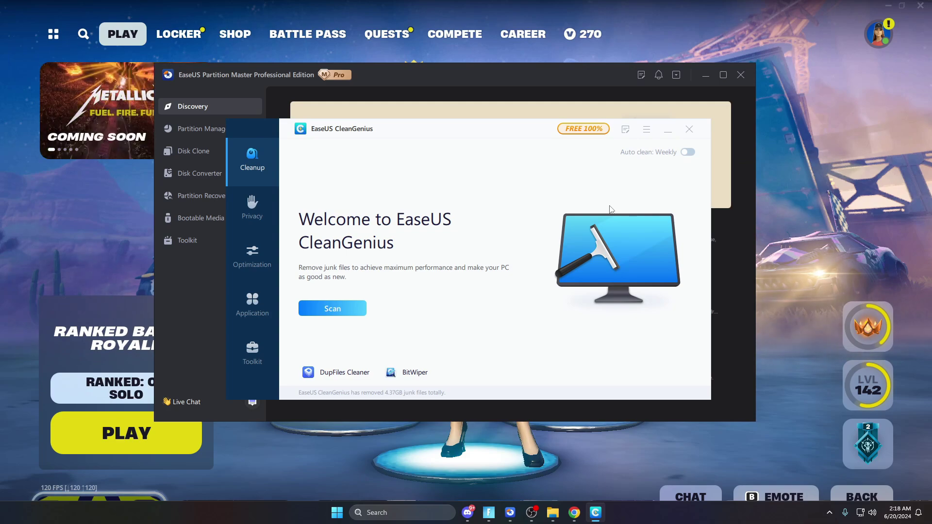
{"action": "left_click", "coordinate": [687, 152]}
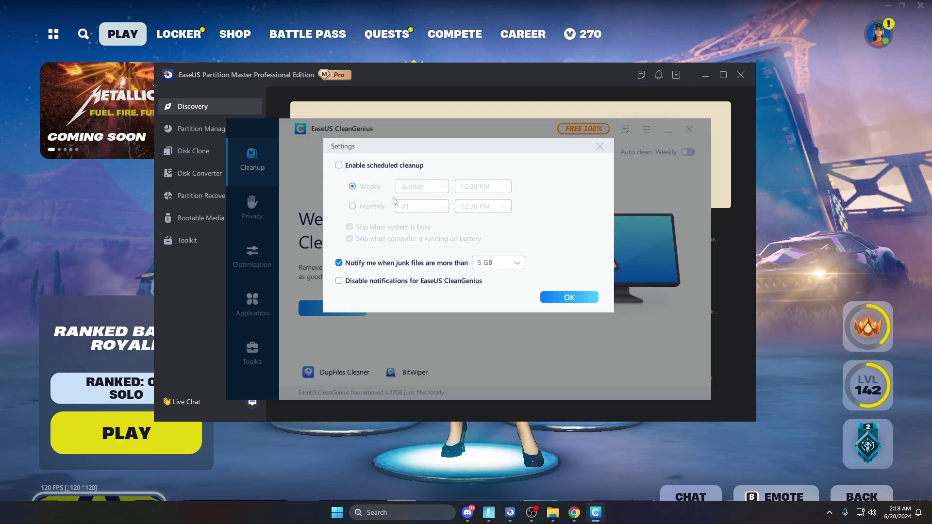
{"action": "key", "text": "Escape"}
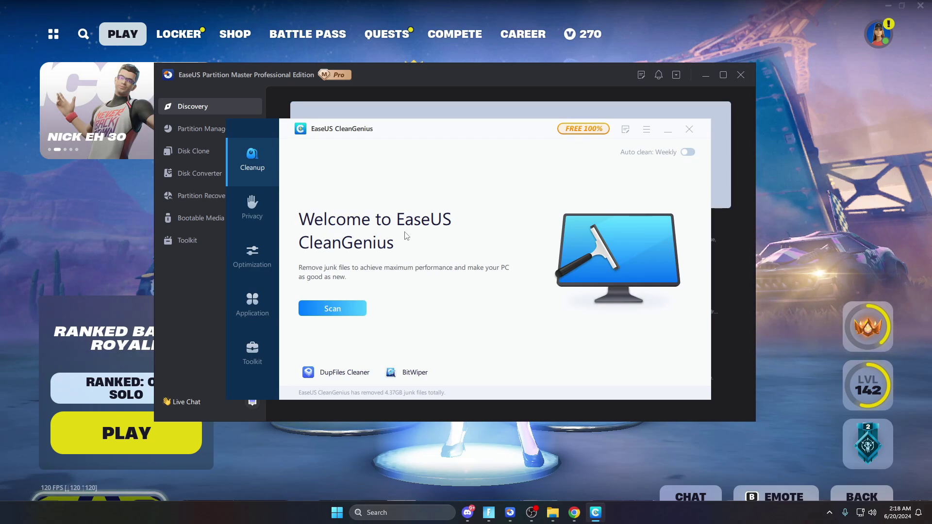
Step: Browse the Privacy and Optimization sections, then return to the Cleanup welcome page
{"action": "left_click", "coordinate": [266, 217]}
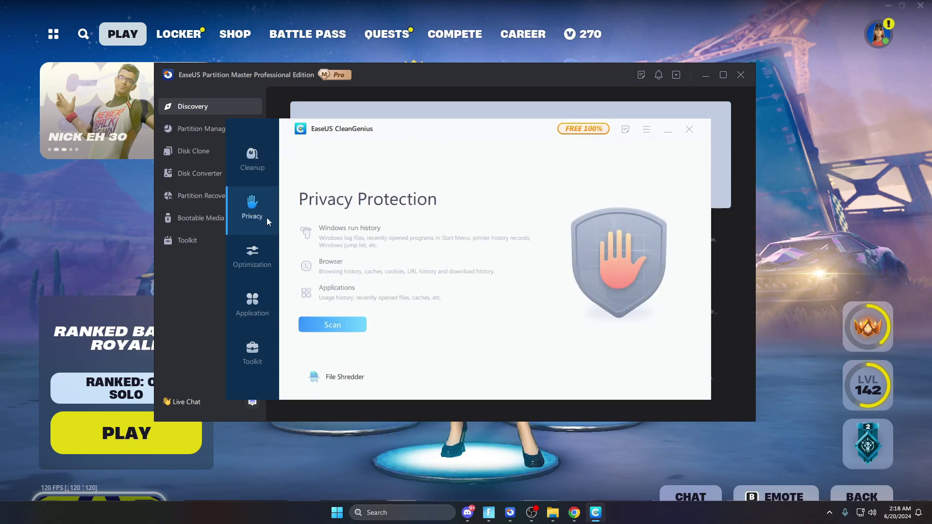
{"action": "left_click", "coordinate": [257, 251]}
{"action": "scroll", "coordinate": [393, 262], "scroll_direction": "down", "scroll_amount": 1}
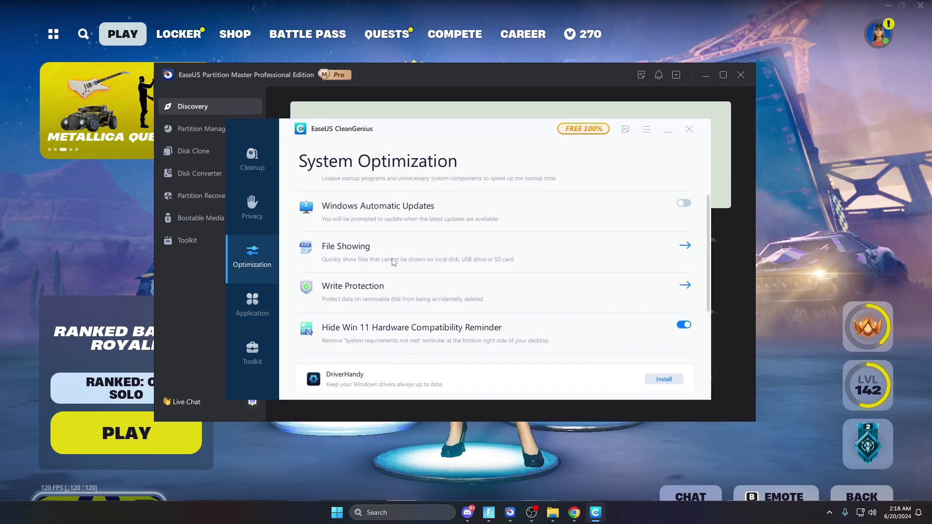
{"action": "scroll", "coordinate": [393, 262], "scroll_direction": "up", "scroll_amount": 1}
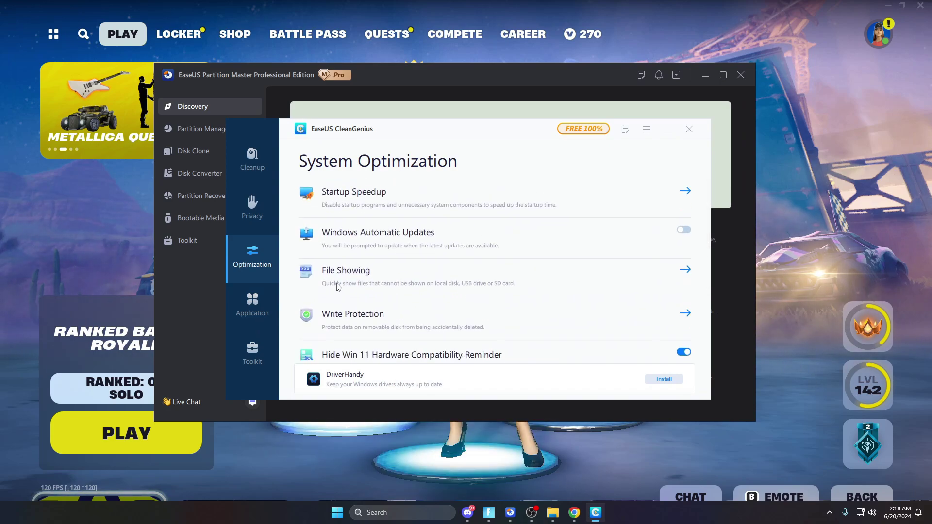
{"action": "scroll", "coordinate": [339, 286], "scroll_direction": "down", "scroll_amount": 2}
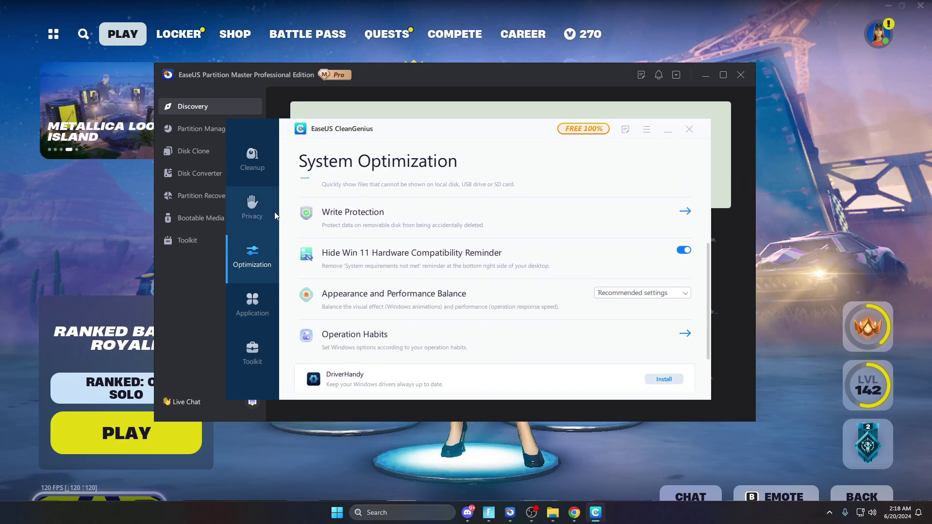
{"action": "left_click", "coordinate": [252, 159]}
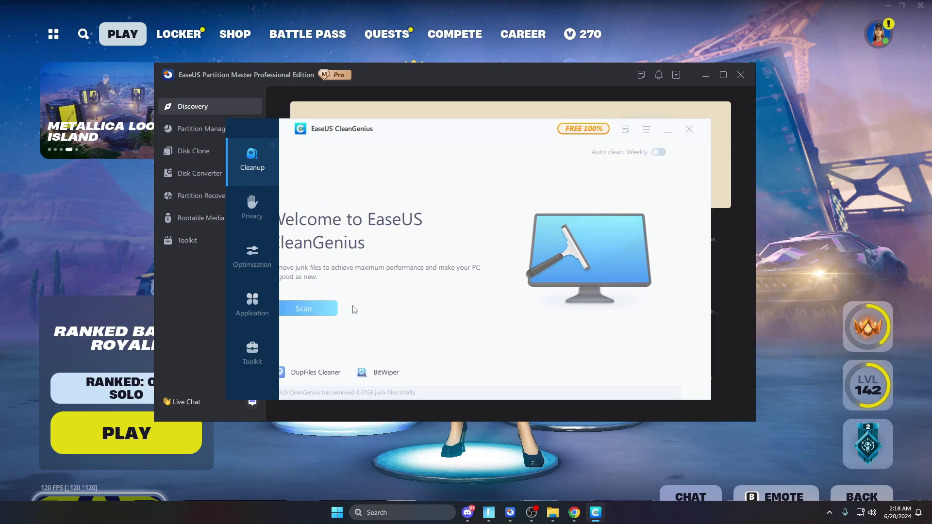
Step: Scan for junk and select built-in apps junk, leaving Chrome plug-in cleanup unticked
{"action": "left_click", "coordinate": [355, 309]}
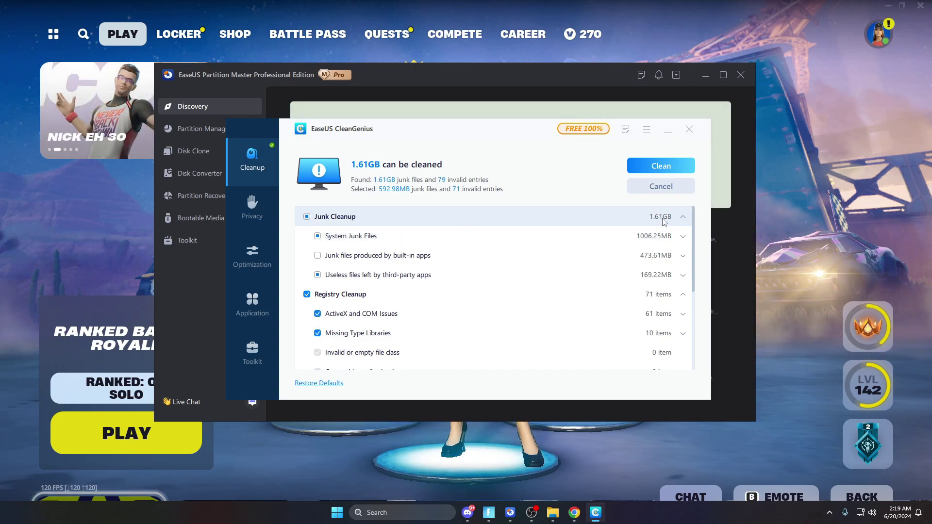
{"action": "scroll", "coordinate": [485, 307], "scroll_direction": "down", "scroll_amount": 5}
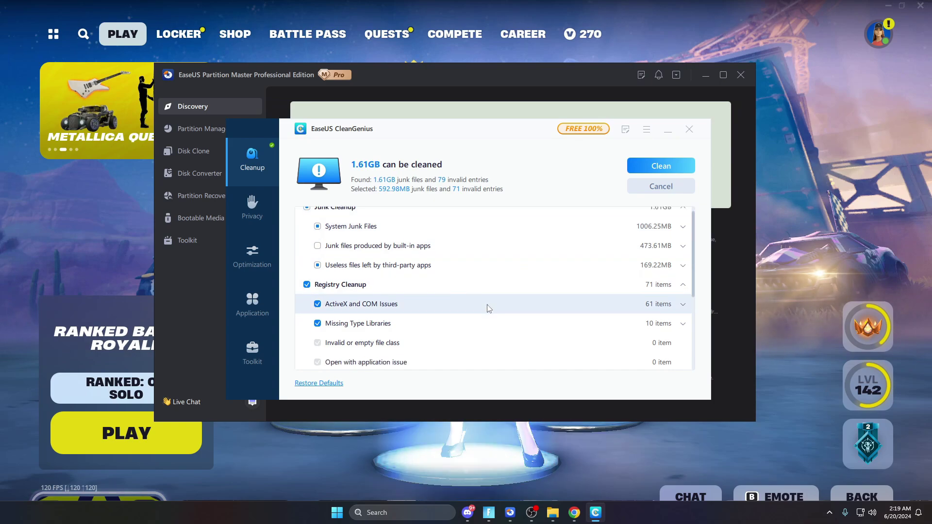
{"action": "scroll", "coordinate": [475, 291], "scroll_direction": "down", "scroll_amount": 1}
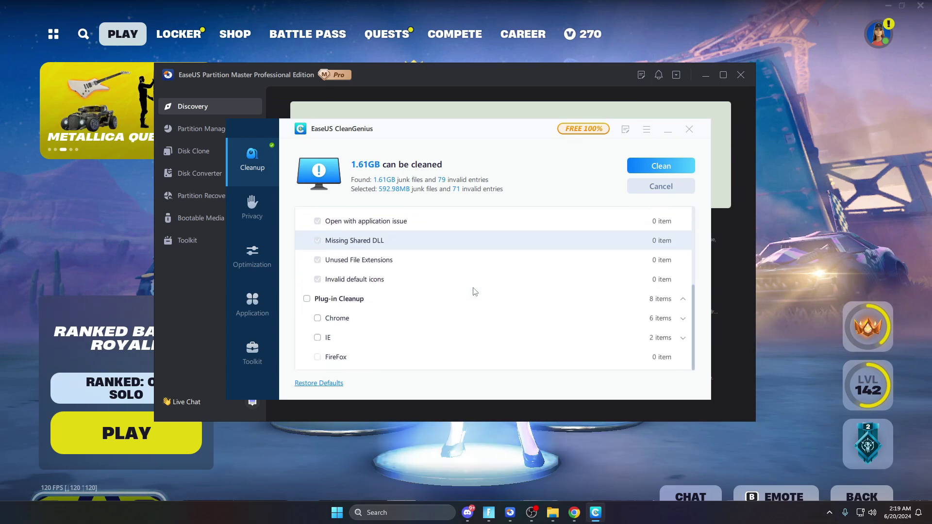
{"action": "left_click", "coordinate": [317, 321]}
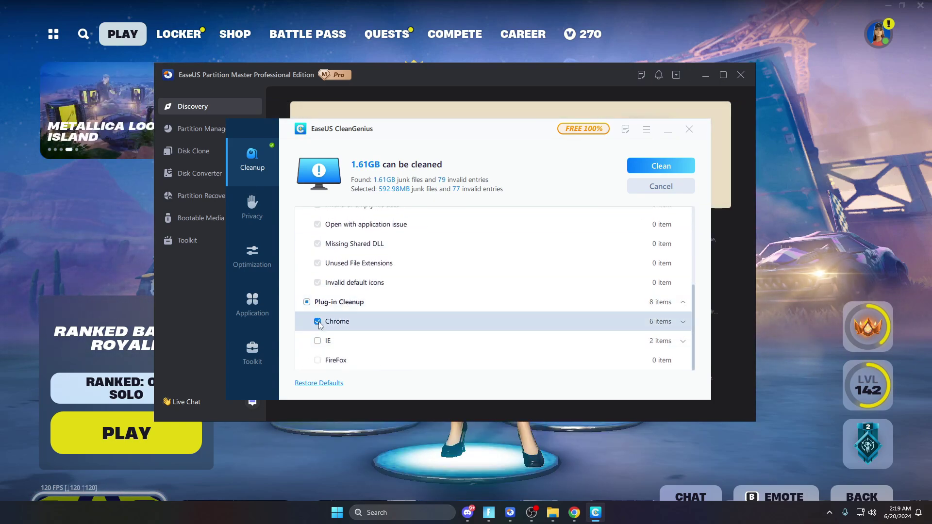
{"action": "left_click", "coordinate": [317, 321]}
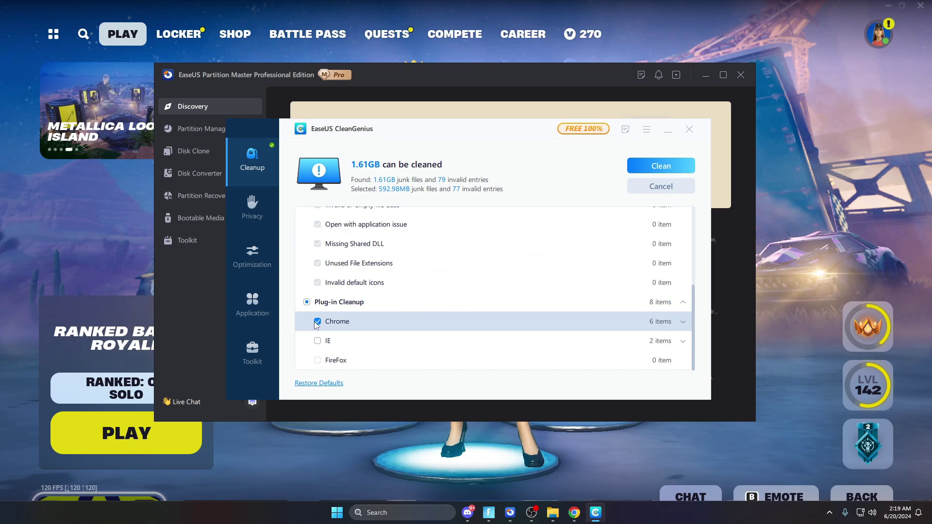
{"action": "scroll", "coordinate": [370, 336], "scroll_direction": "up", "scroll_amount": 6}
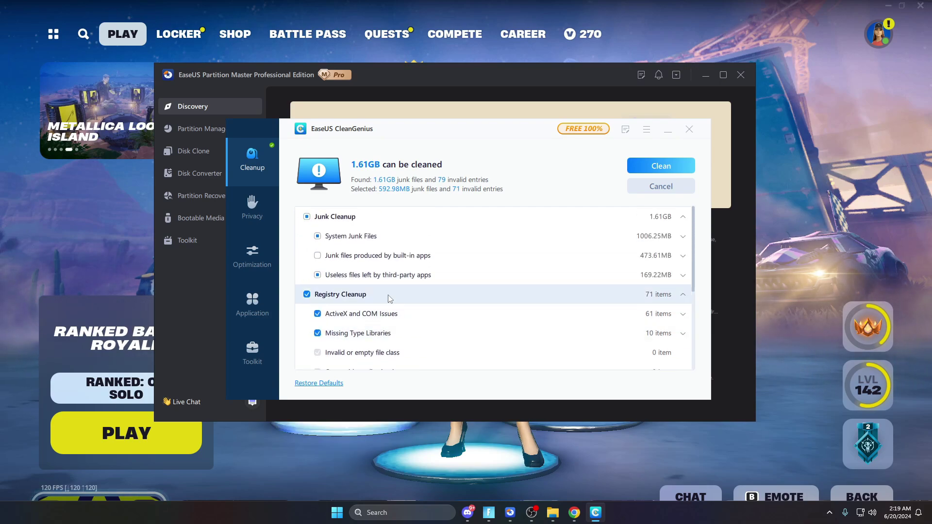
{"action": "left_click", "coordinate": [318, 255]}
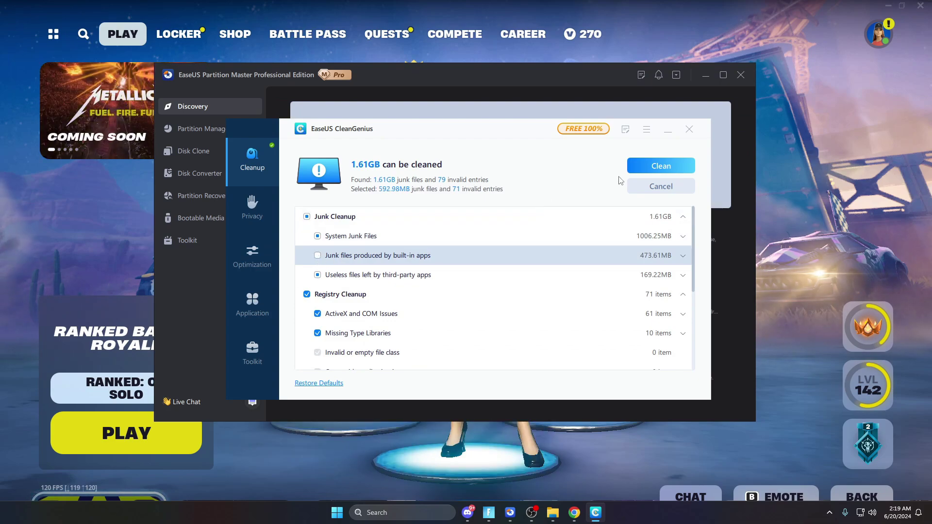
Step: Clean the selected junk, freeing 87.94MB, then switch to File Explorer's This PC
{"action": "left_click", "coordinate": [659, 168]}
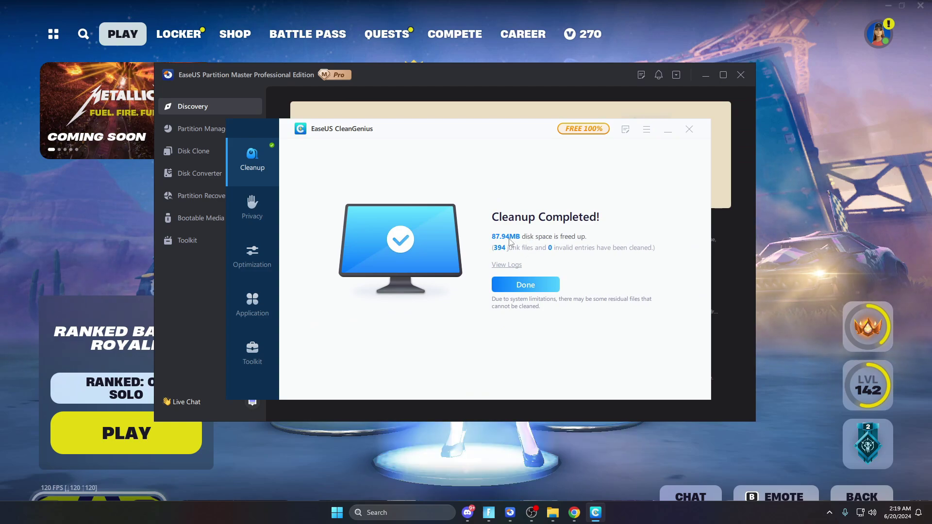
{"action": "left_click", "coordinate": [534, 293]}
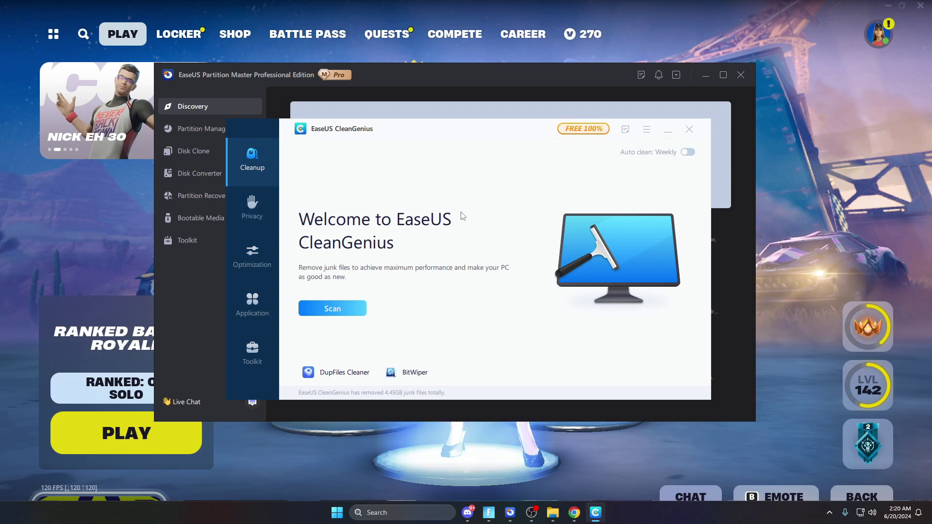
{"action": "left_click", "coordinate": [552, 513]}
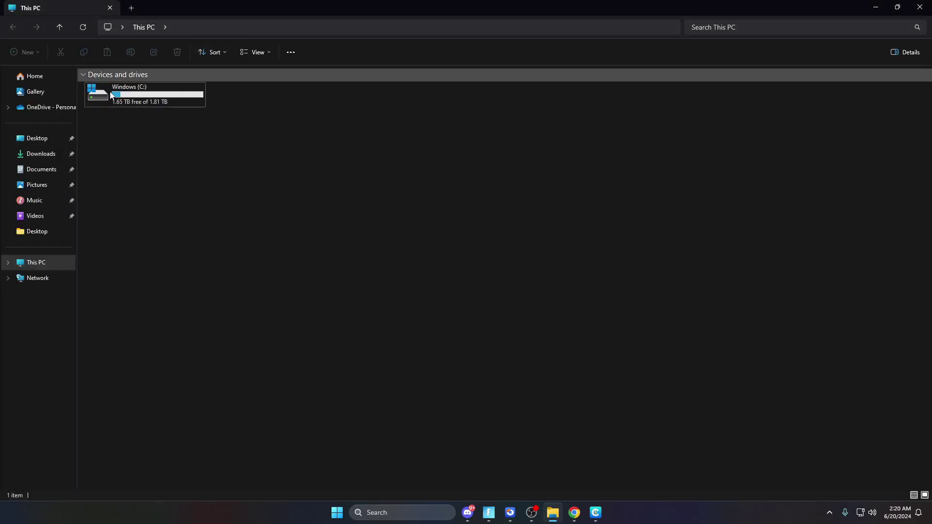
Step: Peek into Windows (C:), open the Videos folder, then minimize File Explorer
{"action": "double_click", "coordinate": [125, 101]}
{"action": "key", "text": "alt+Left"}
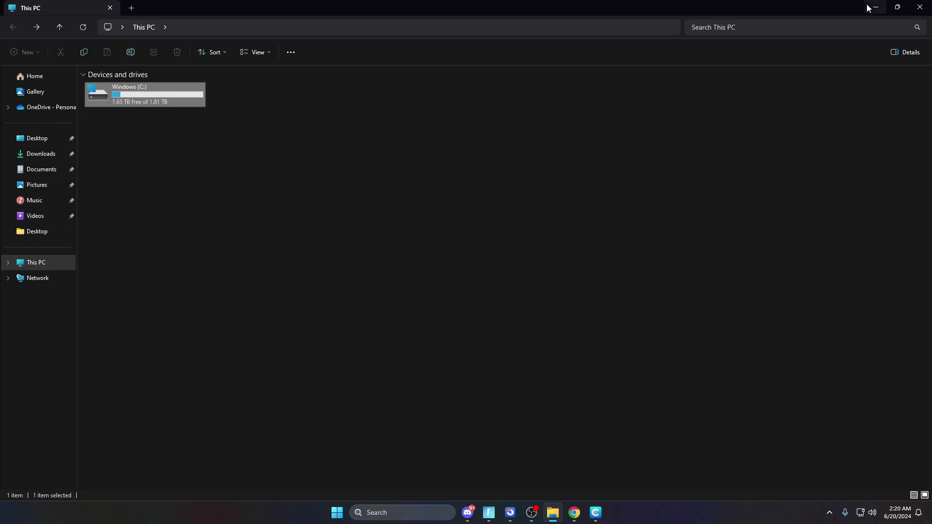
{"action": "left_click", "coordinate": [595, 512]}
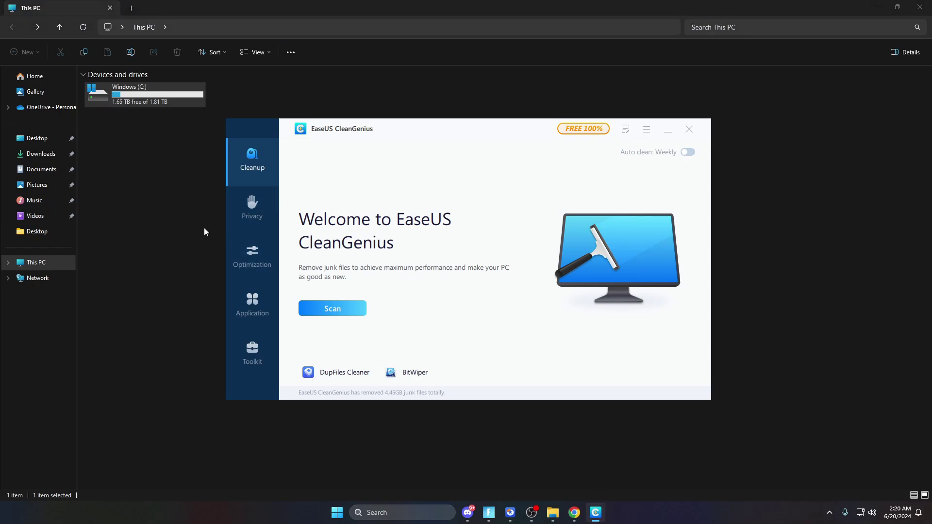
{"action": "left_click", "coordinate": [138, 247]}
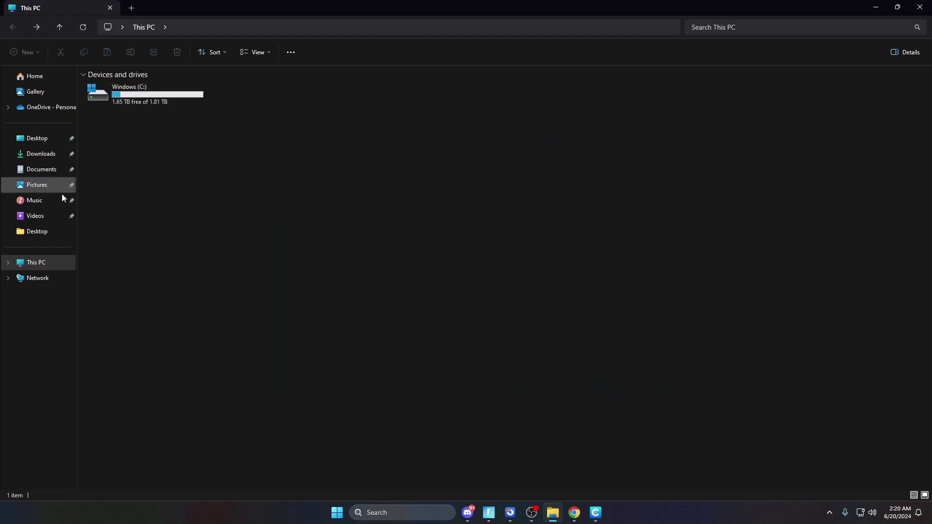
{"action": "left_click", "coordinate": [39, 215]}
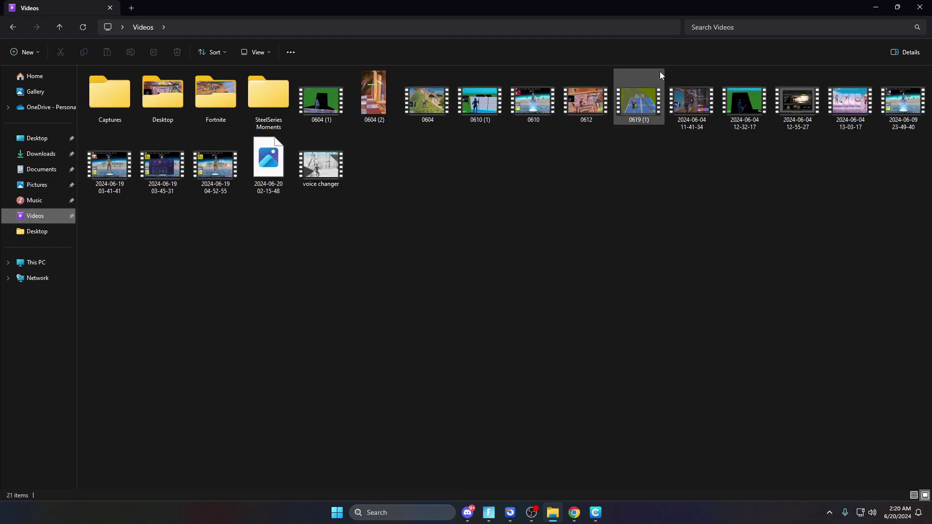
{"action": "left_click", "coordinate": [875, 7]}
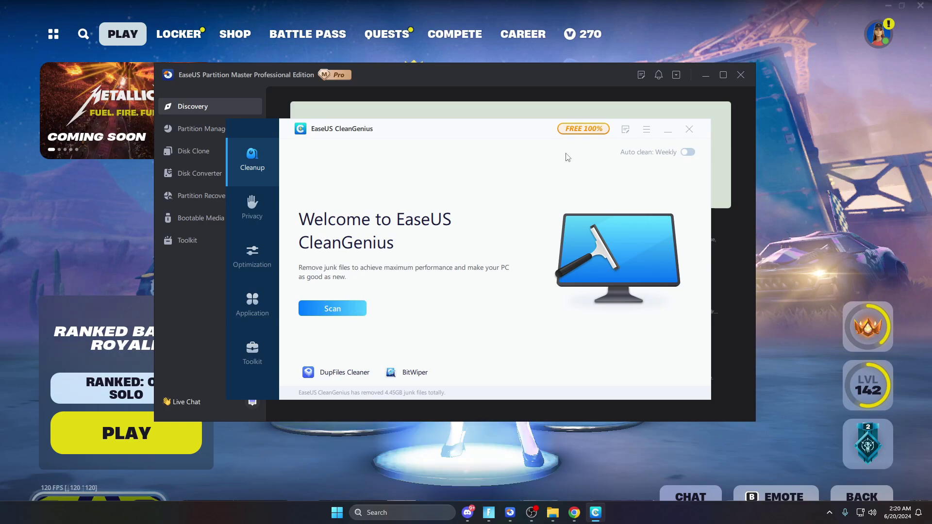
Step: Close CleanGenius and bring up DupFiles Cleaner from Partition Master's Discovery page
{"action": "left_click", "coordinate": [688, 129]}
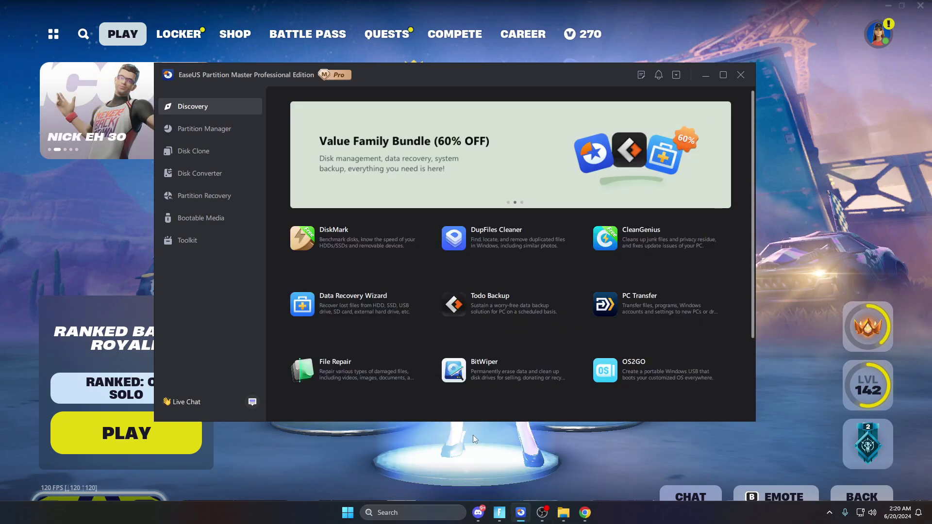
{"action": "left_click", "coordinate": [526, 235]}
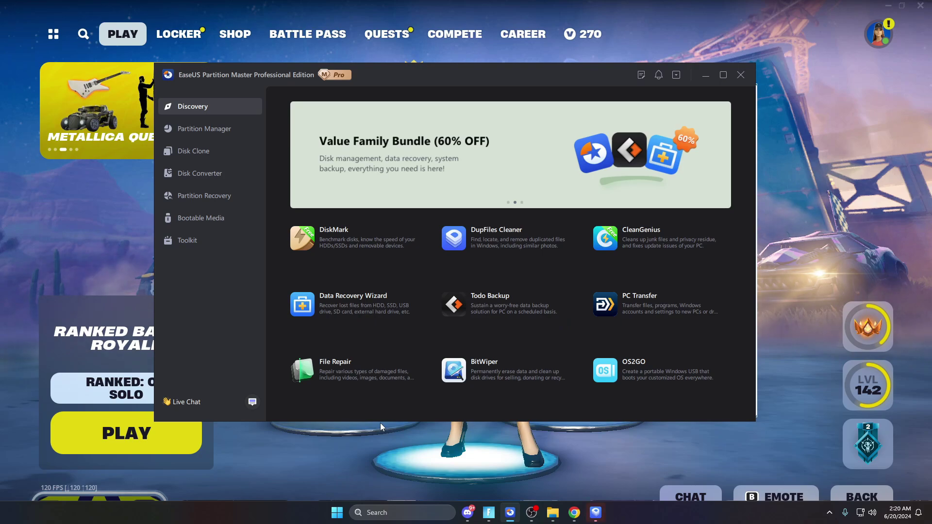
{"action": "left_click", "coordinate": [596, 512]}
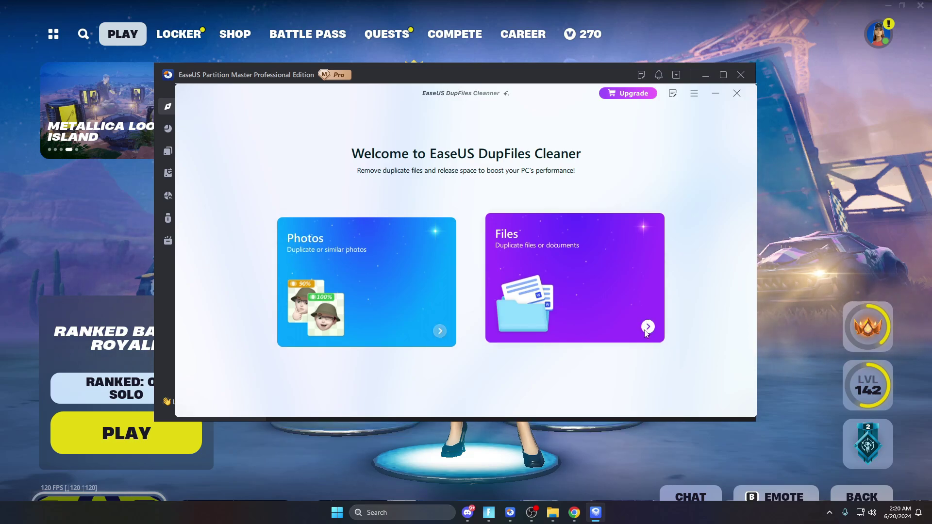
Step: Scan the whole computer for duplicate files; no duplicates are found
{"action": "left_click", "coordinate": [630, 331]}
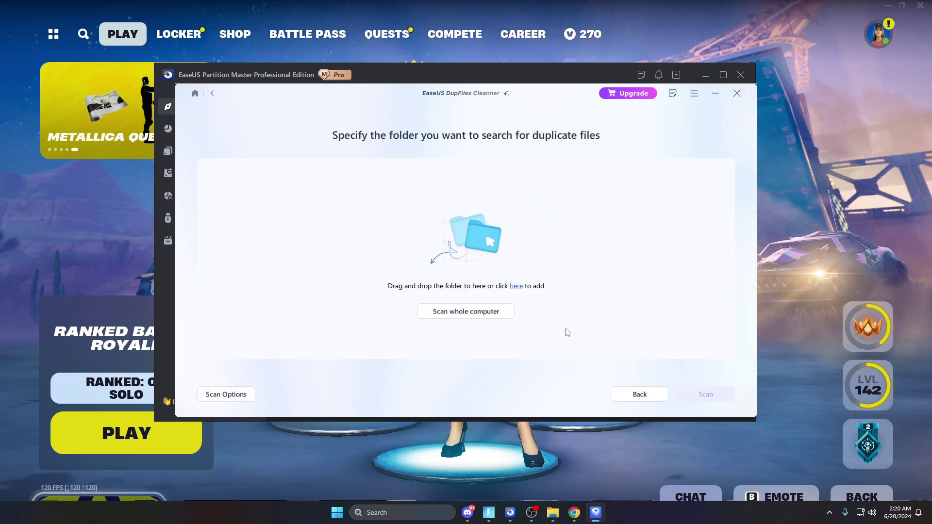
{"action": "left_click", "coordinate": [491, 314]}
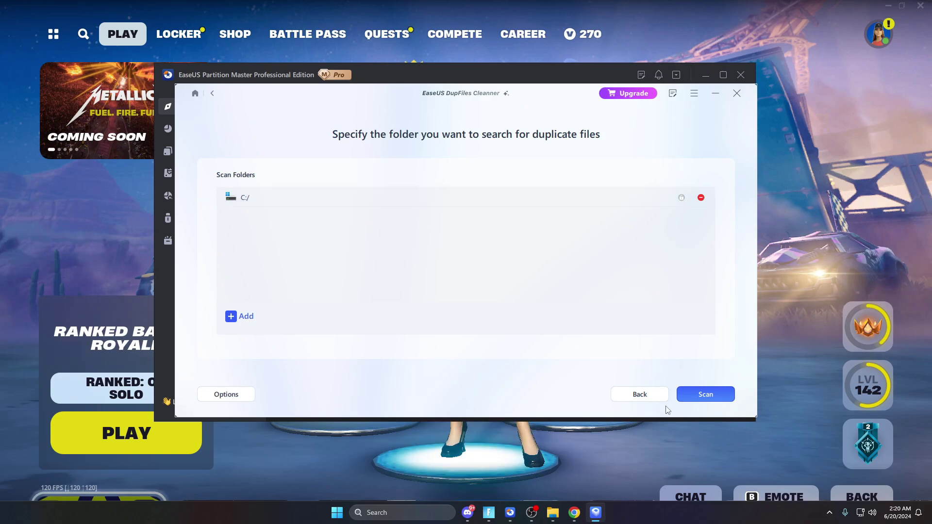
{"action": "left_click", "coordinate": [703, 394]}
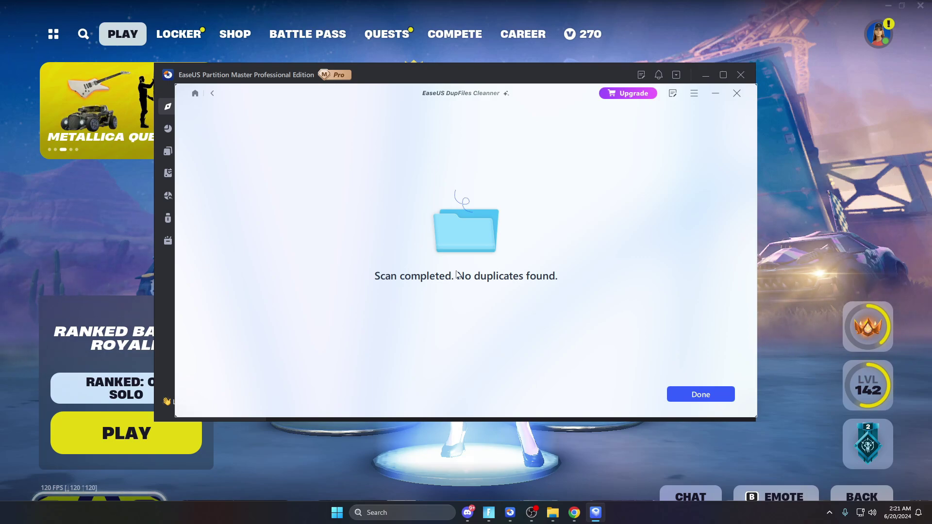
Step: Scan the whole computer for similar photos, find none, and return to the welcome page
{"action": "left_click", "coordinate": [195, 94]}
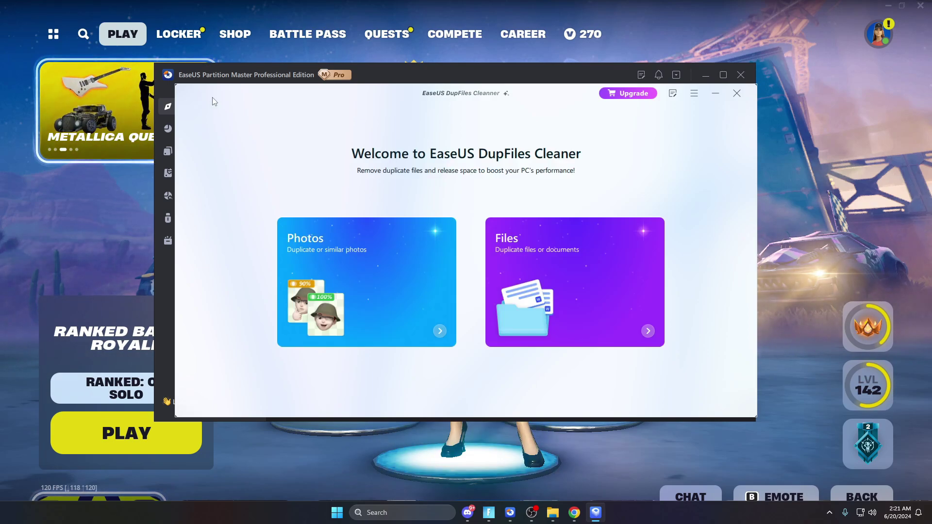
{"action": "left_click", "coordinate": [440, 326]}
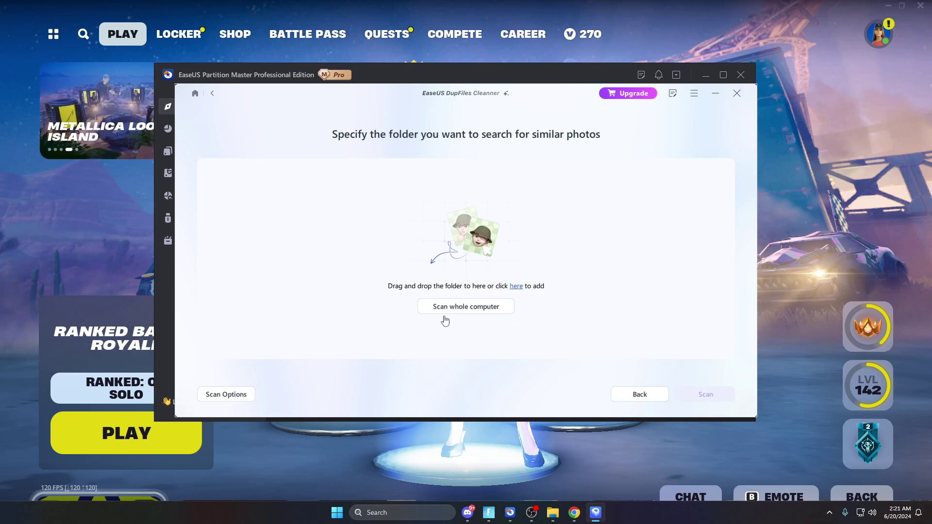
{"action": "left_click", "coordinate": [460, 306]}
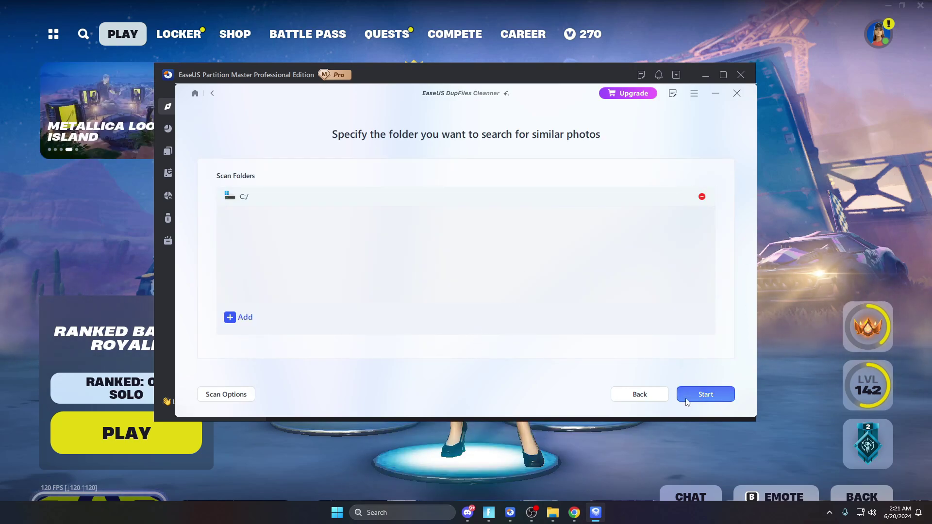
{"action": "left_click", "coordinate": [701, 395]}
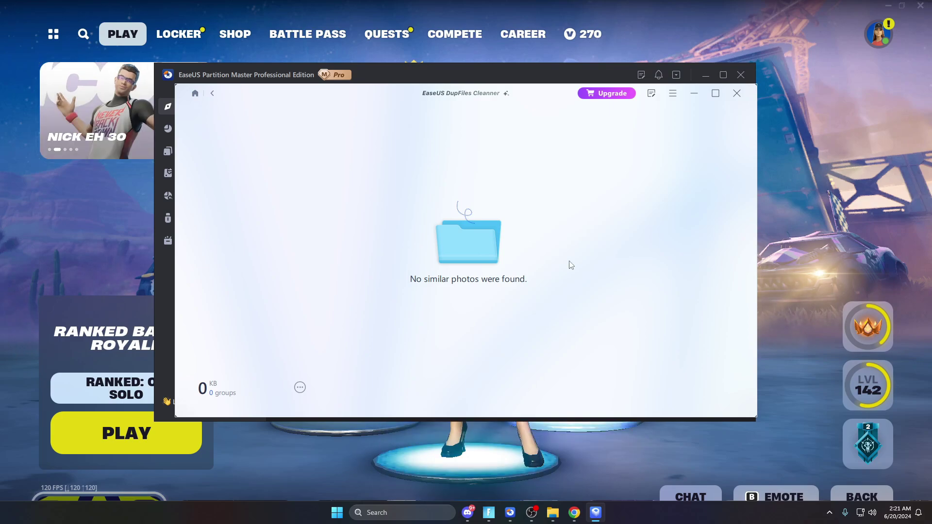
{"action": "left_click", "coordinate": [212, 93]}
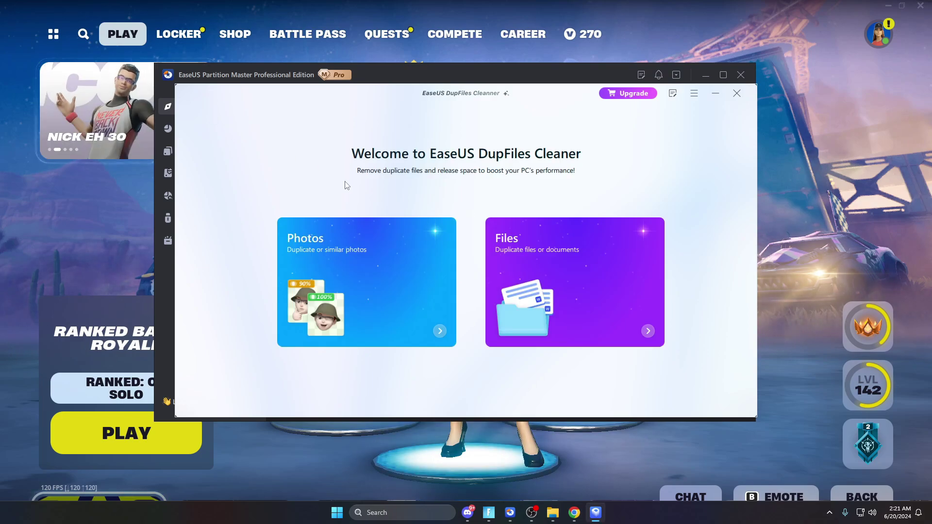
Step: Close DupFiles Cleaner and browse the tools on the Discovery page
{"action": "left_click", "coordinate": [737, 93]}
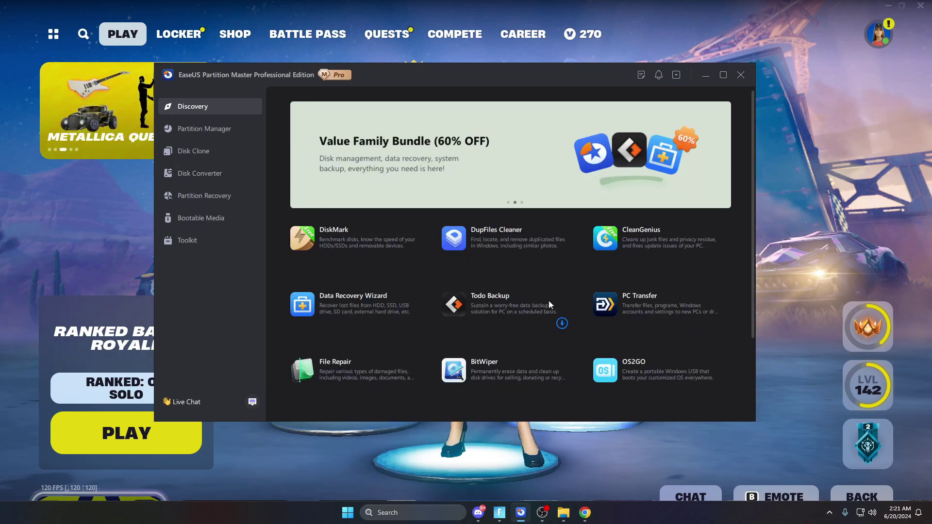
{"action": "mouse_move", "coordinate": [547, 336]}
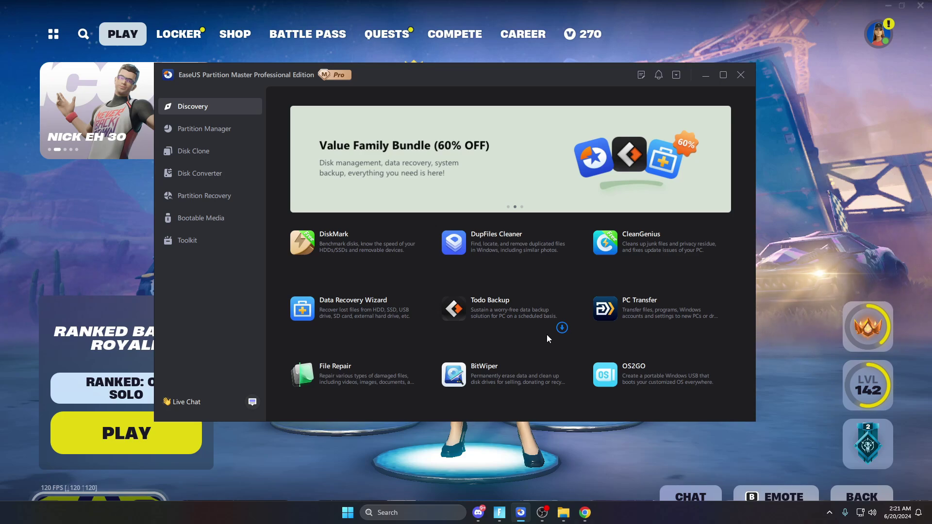
{"action": "scroll", "coordinate": [566, 301], "scroll_direction": "down", "scroll_amount": 2}
{"action": "scroll", "coordinate": [565, 306], "scroll_direction": "down", "scroll_amount": 2}
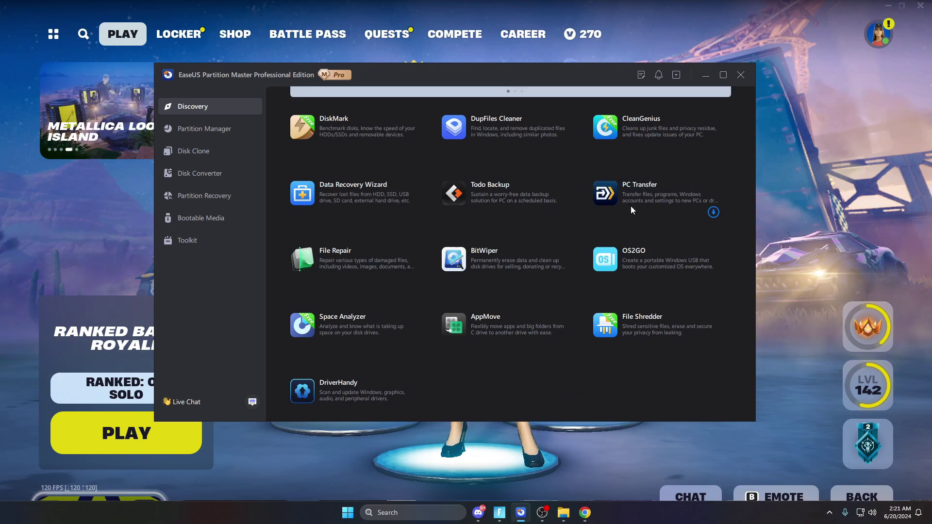
{"action": "scroll", "coordinate": [346, 264], "scroll_direction": "up", "scroll_amount": 2}
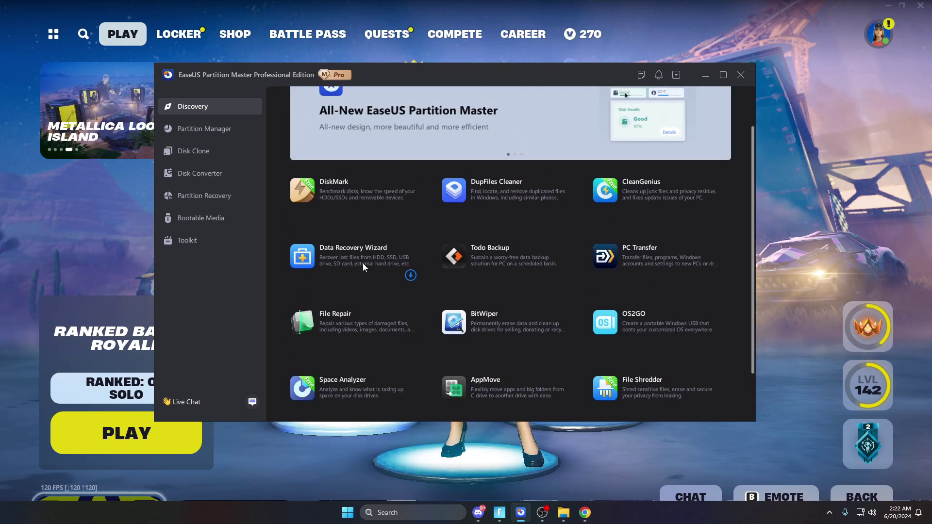
{"action": "scroll", "coordinate": [370, 274], "scroll_direction": "down", "scroll_amount": 2}
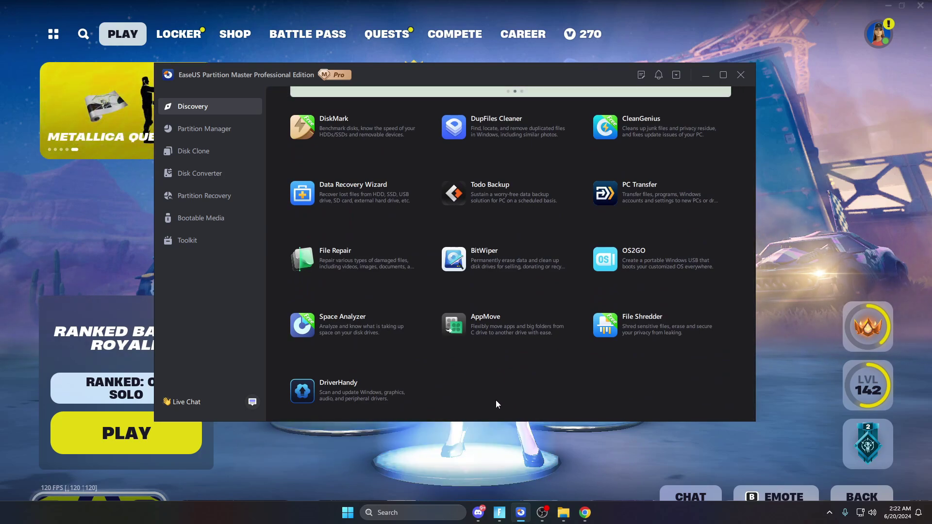
{"action": "scroll", "coordinate": [486, 377], "scroll_direction": "up", "scroll_amount": 4}
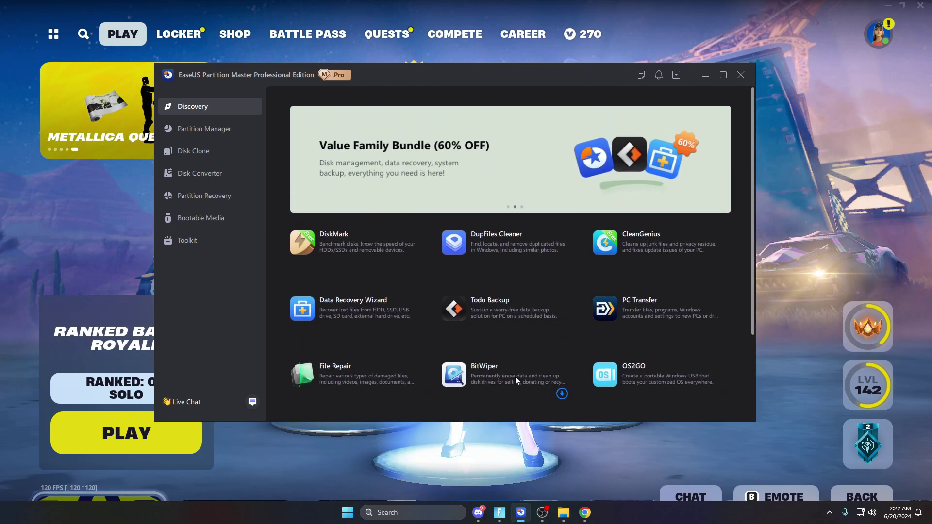
Step: Bring Chrome forward, maximize it and dismiss the EaseUS leave-offer popup
{"action": "key", "text": "alt+Tab"}
{"action": "left_click_drag", "start_coordinate": [440, 100], "coordinate": [441, 6]}
{"action": "left_click", "coordinate": [625, 151]}
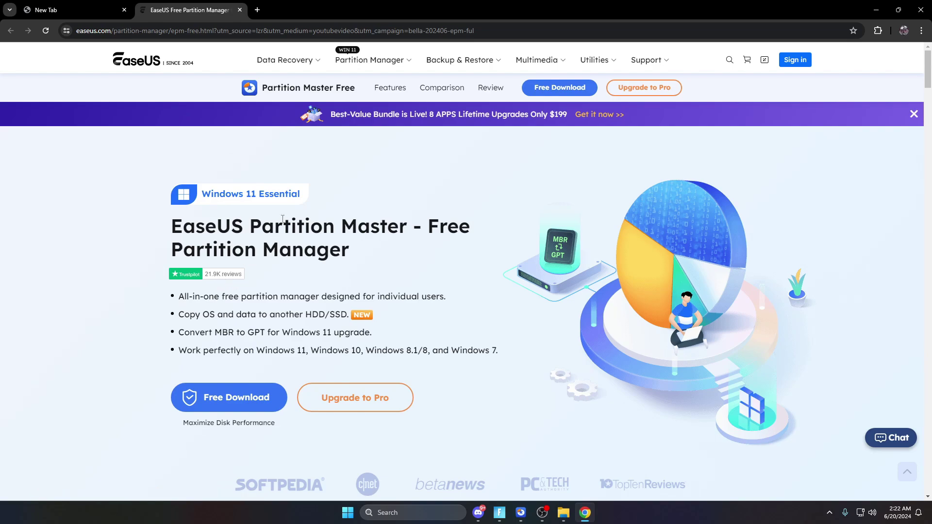
Step: Scroll down the Partition Master Free page toward the Trustpilot badge
{"action": "scroll", "coordinate": [441, 212], "scroll_direction": "down", "scroll_amount": 5}
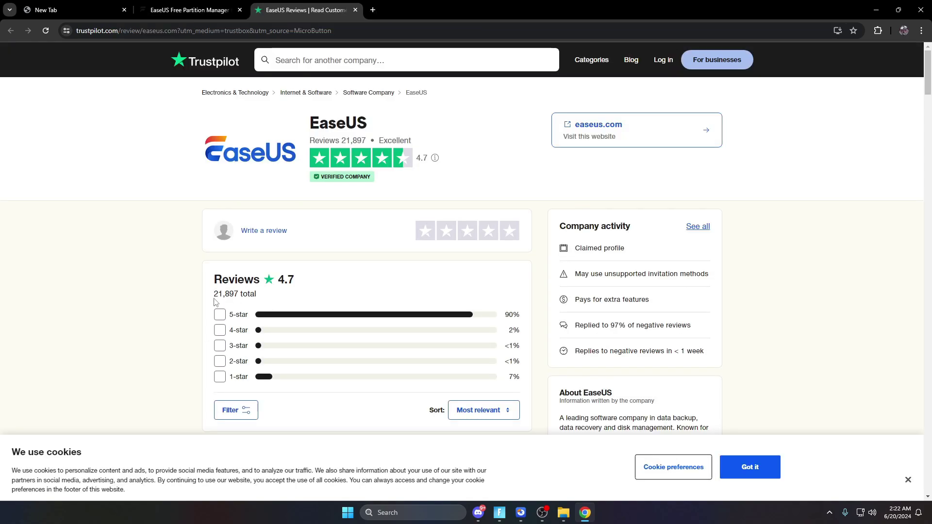
Step: Dismiss the Trustpilot cookie notice, skim EaseUS's reviews, and return to the Partition Master Free tab
{"action": "key", "text": "Return"}
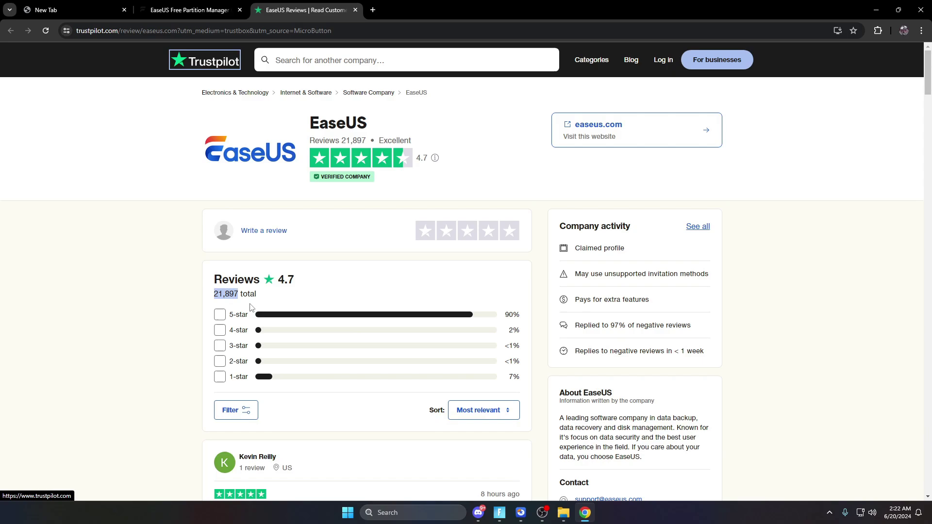
{"action": "left_click", "coordinate": [286, 304]}
{"action": "scroll", "coordinate": [507, 318], "scroll_direction": "down", "scroll_amount": 9}
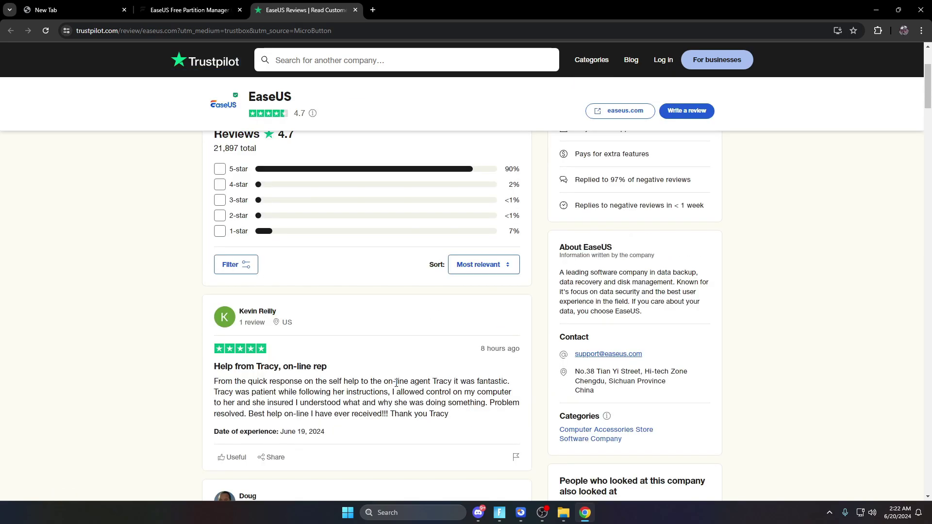
{"action": "scroll", "coordinate": [387, 364], "scroll_direction": "down", "scroll_amount": 3}
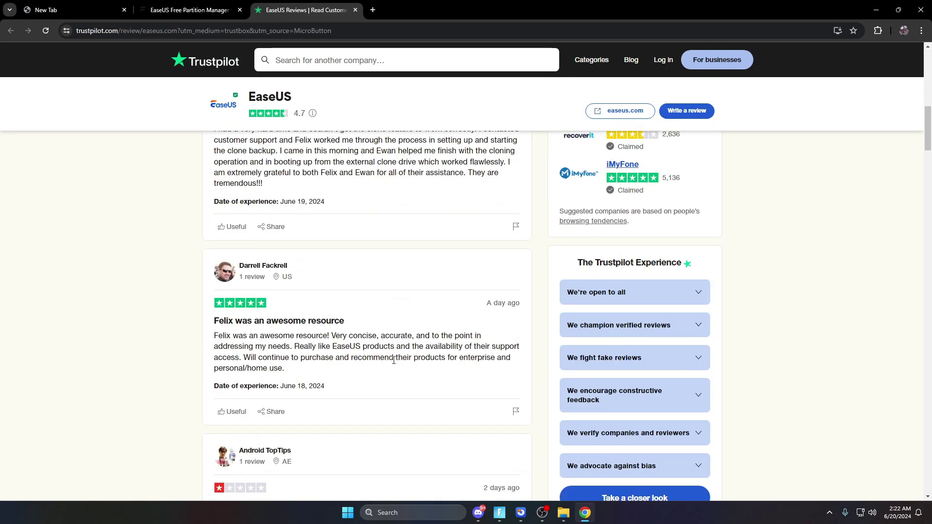
{"action": "scroll", "coordinate": [393, 361], "scroll_direction": "up", "scroll_amount": 12}
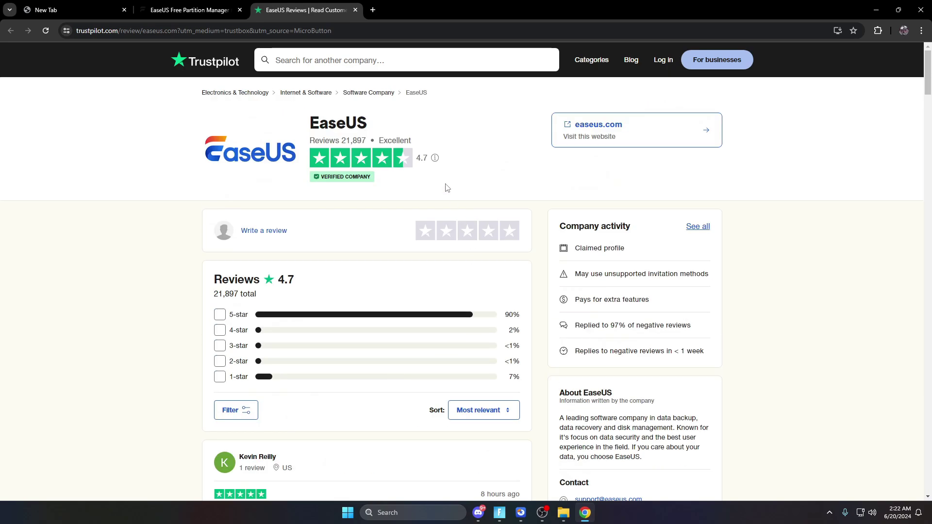
{"action": "key", "text": "ctrl+Page_Up"}
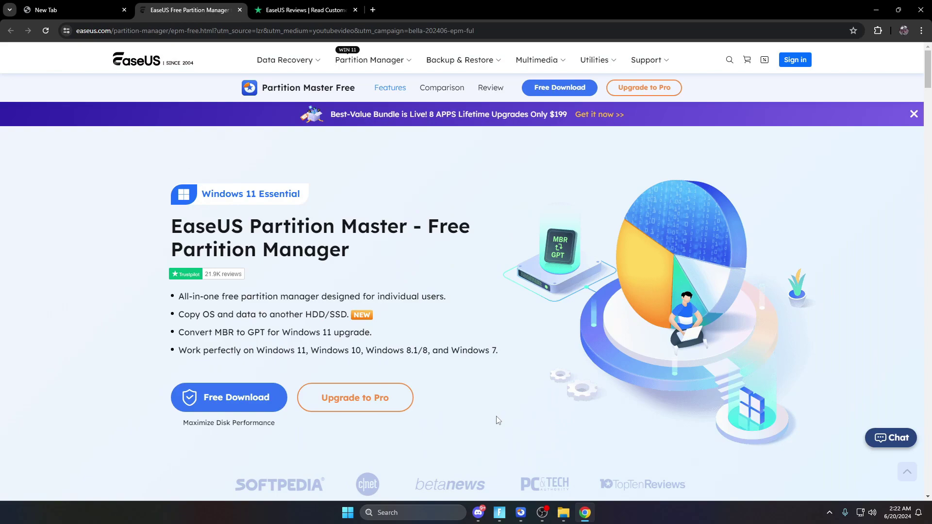
Step: Bring the EaseUS Partition Master window back in front of Chrome
{"action": "left_click", "coordinate": [528, 517]}
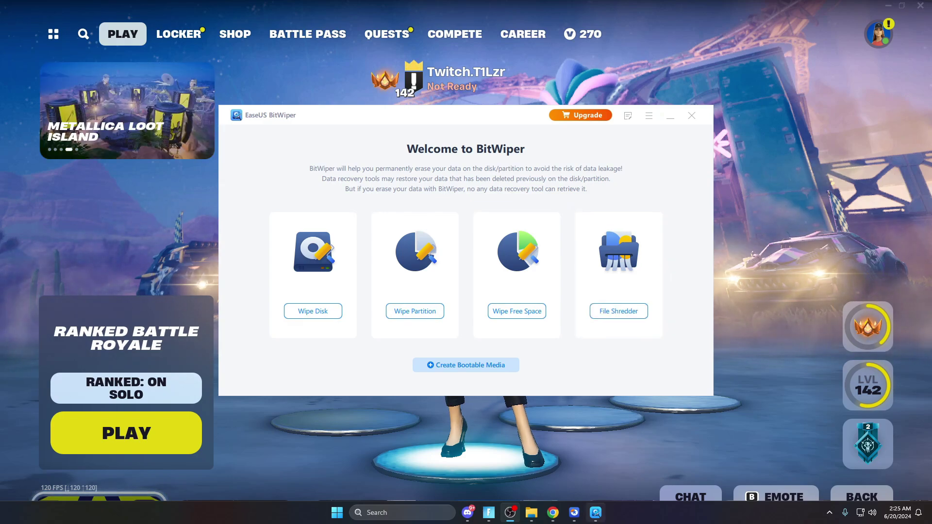
Step: Switch from BitWiper back to the Partition Master window
{"action": "key", "text": "alt+Tab"}
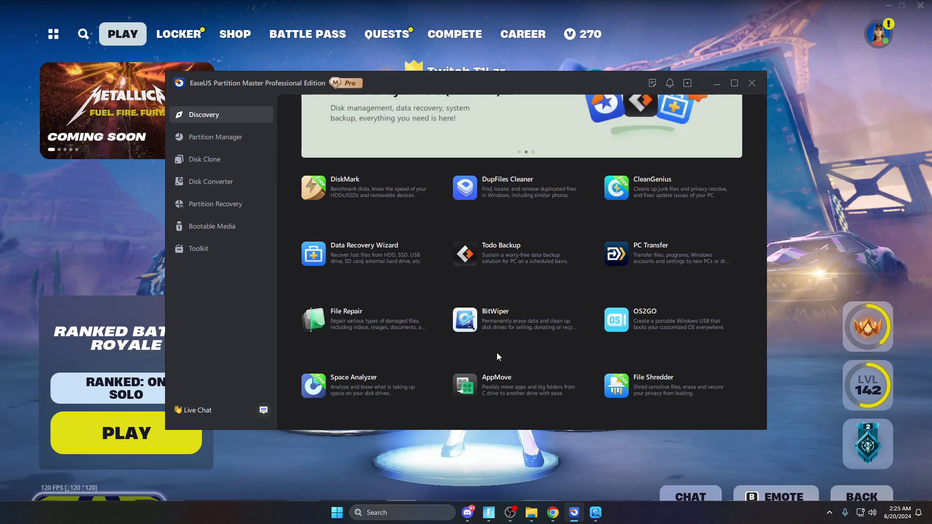
{"action": "scroll", "coordinate": [496, 354], "scroll_direction": "down", "scroll_amount": 2}
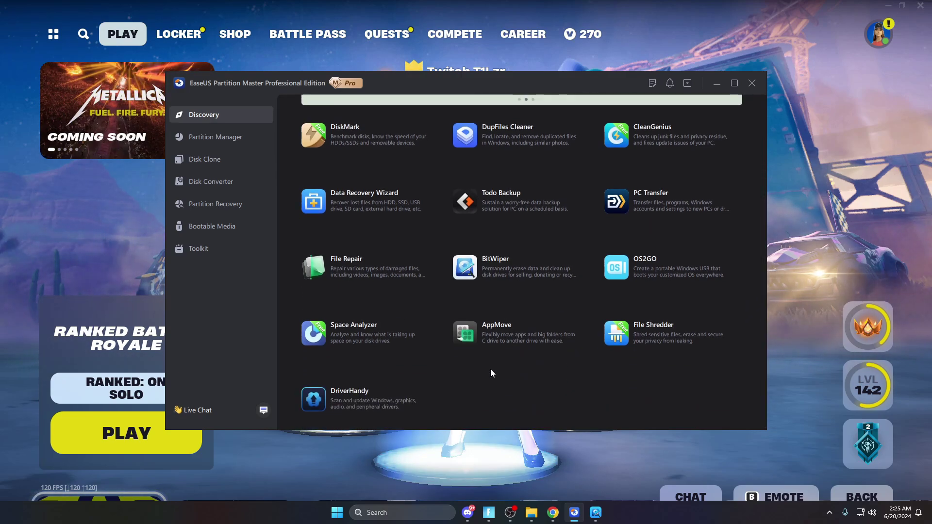